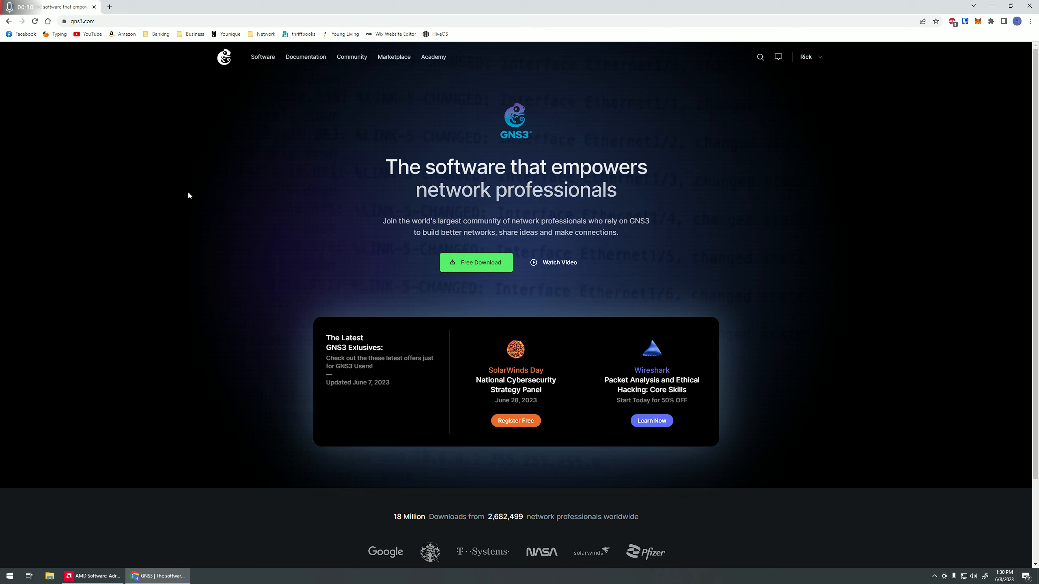
# - Open the GNS3 free download page that lists the Windows, Mac and Linux installers
pyautogui.click(184, 25)
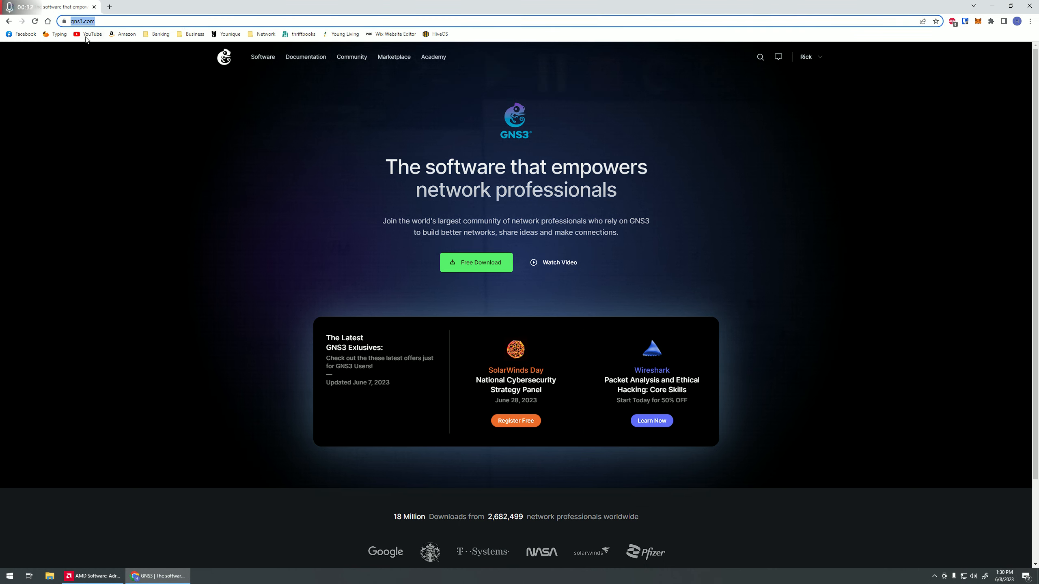
pyautogui.click(243, 169)
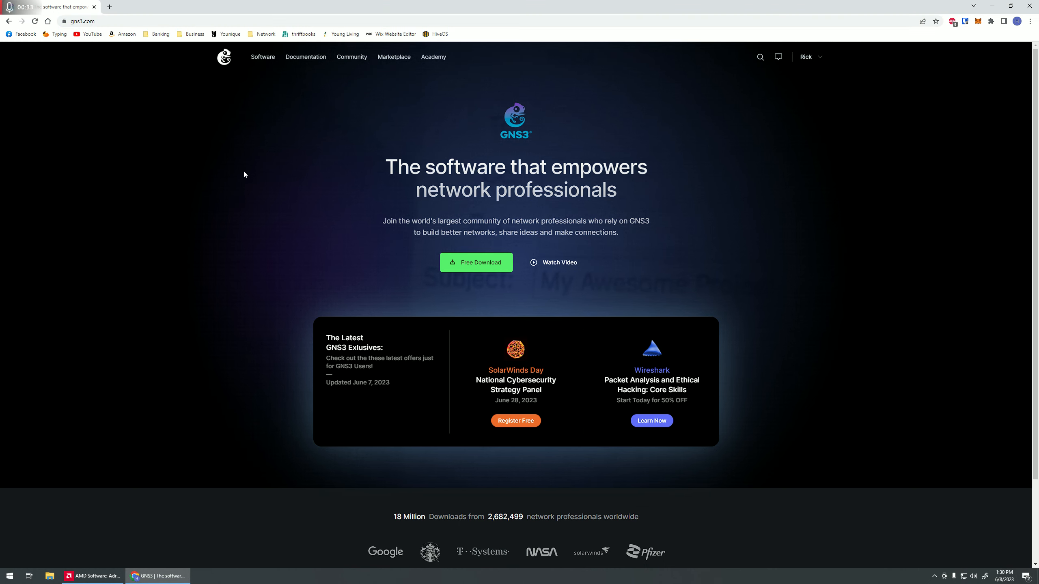
pyautogui.click(487, 267)
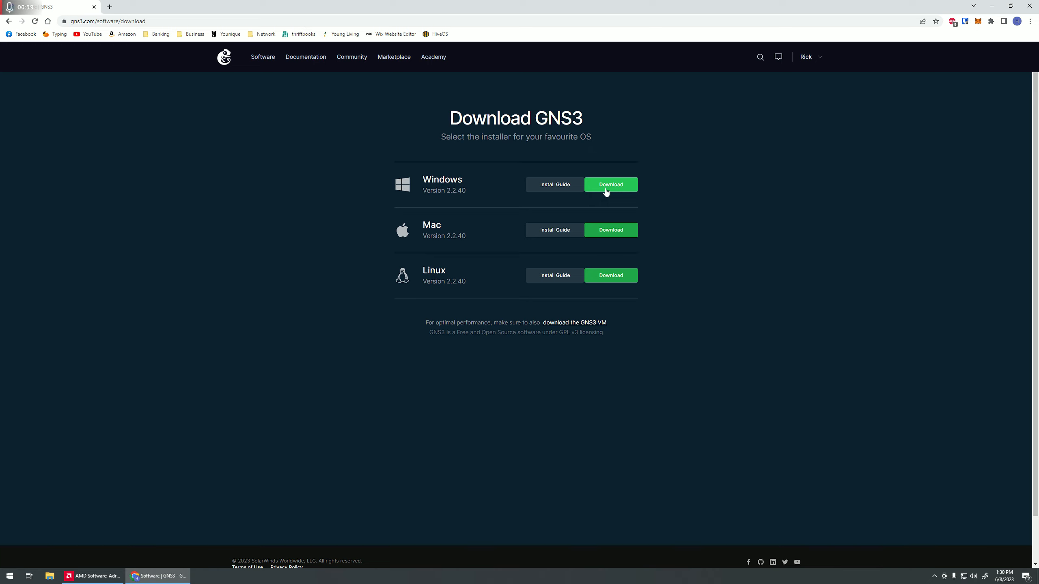
pyautogui.click(812, 59)
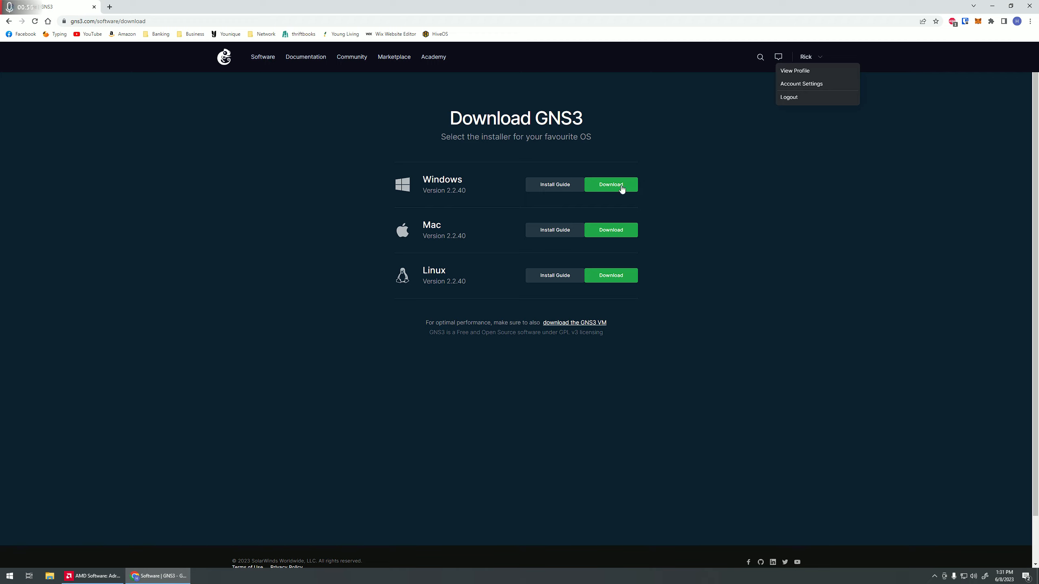
pyautogui.click(608, 190)
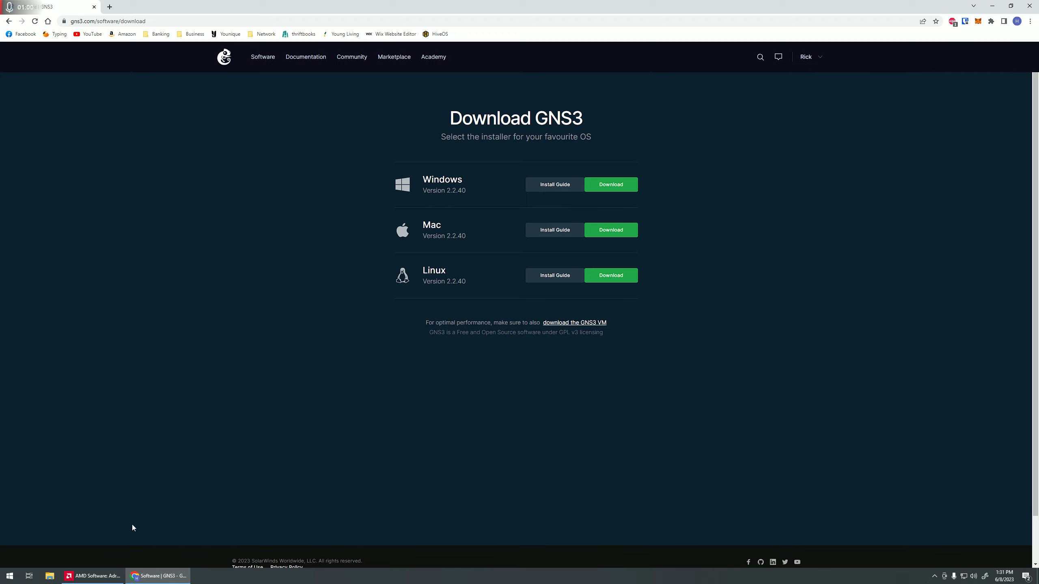
# - Run the GNS3-2.2.40-all-in-one-regular installer from the Downloads folder and allow it to make changes
pyautogui.click(50, 576)
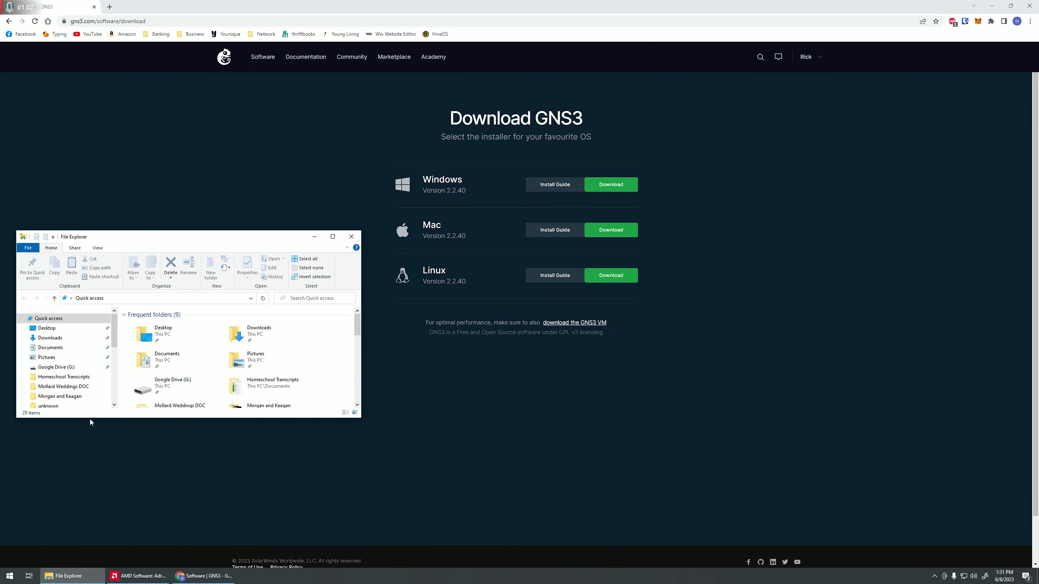
pyautogui.click(65, 338)
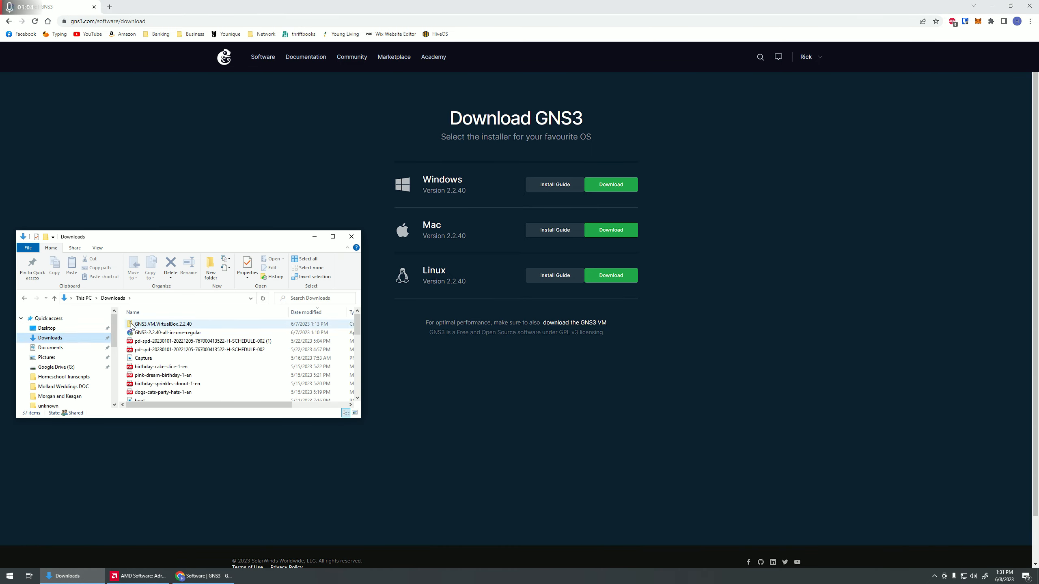
pyautogui.click(151, 334)
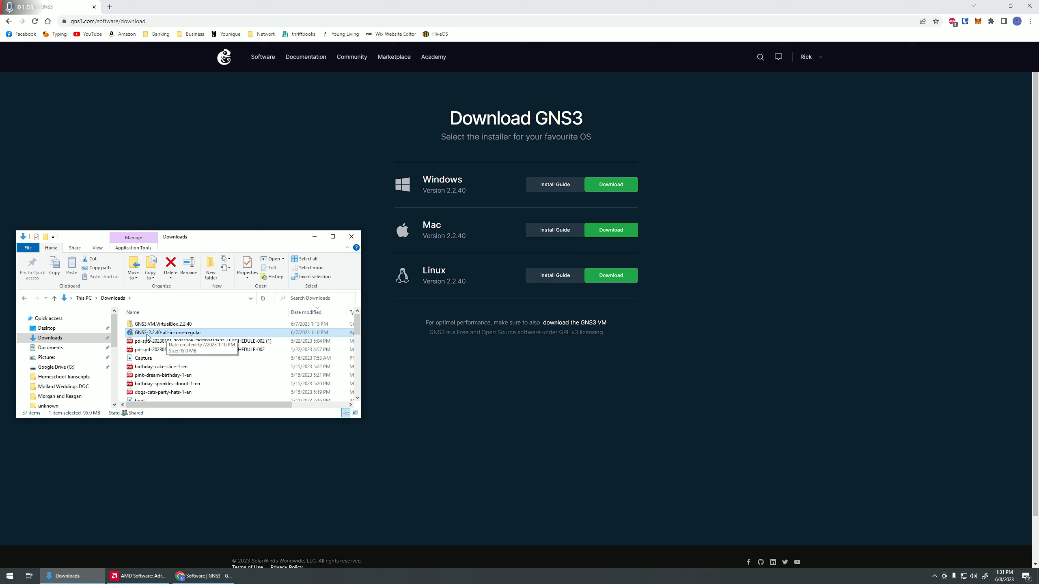
pyautogui.doubleClick(147, 335)
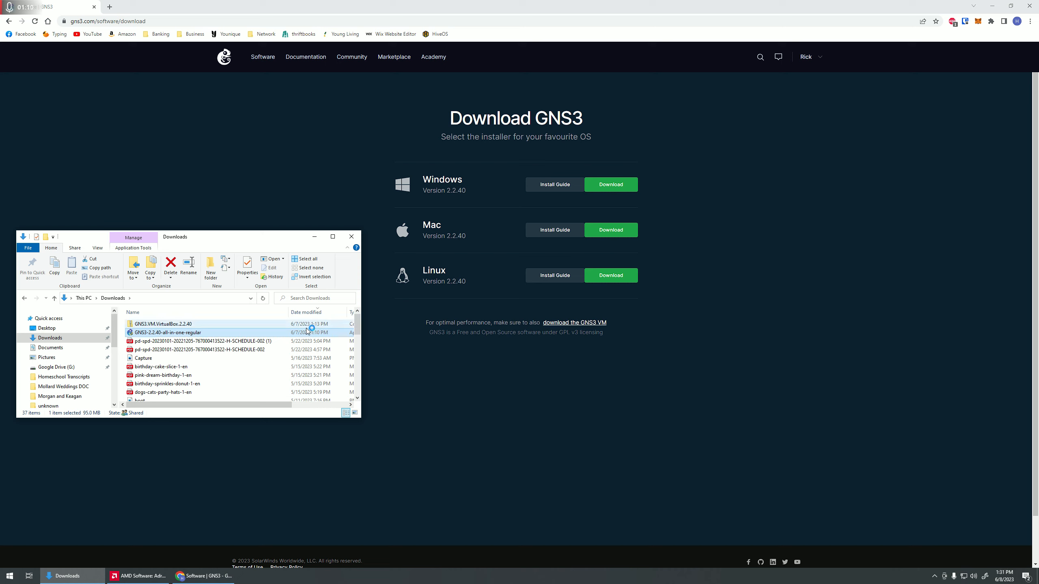
pyautogui.click(314, 236)
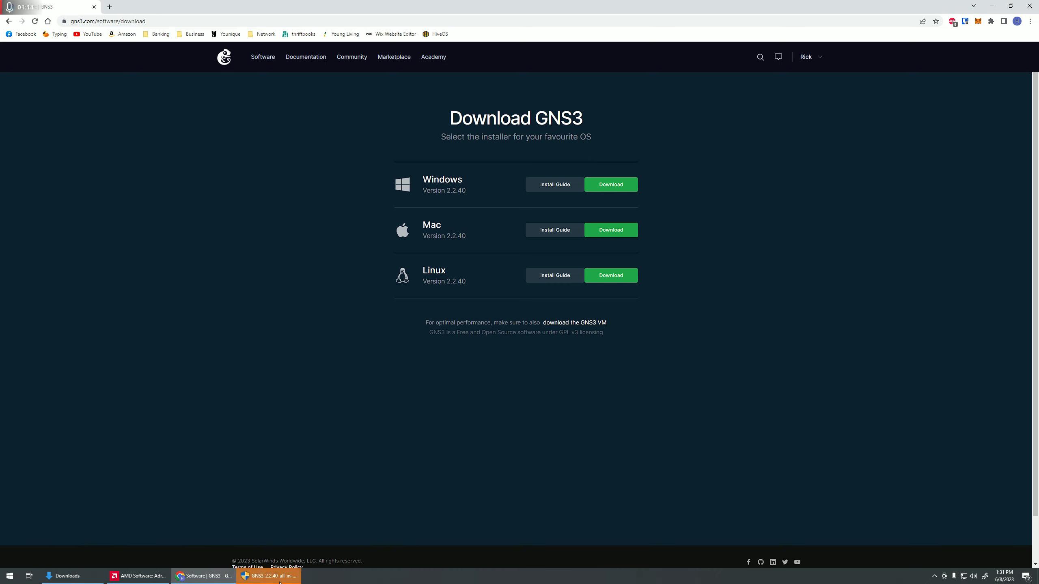
pyautogui.click(279, 576)
pyautogui.click(485, 340)
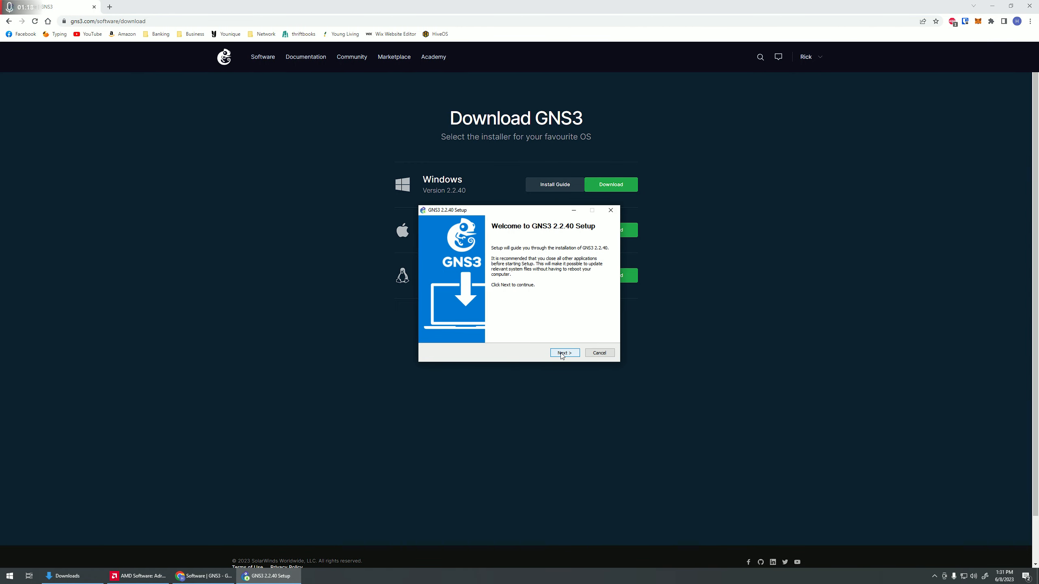
# - Accept the license agreement and install GNS3 with the preselected Custom components into C:\Program Files\GNS3
pyautogui.click(563, 354)
pyautogui.click(563, 353)
pyautogui.click(563, 353)
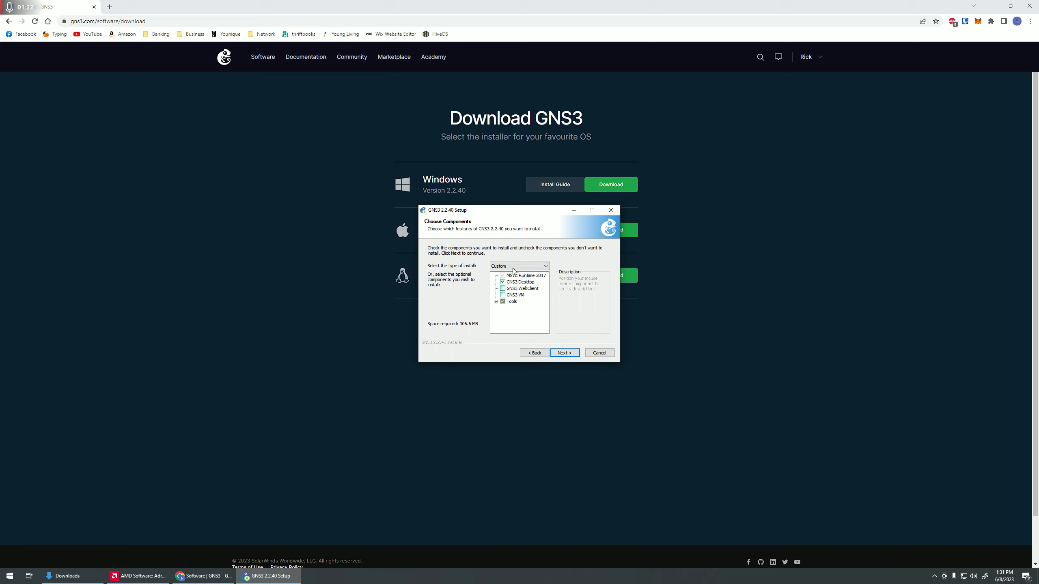
pyautogui.click(514, 295)
pyautogui.click(564, 353)
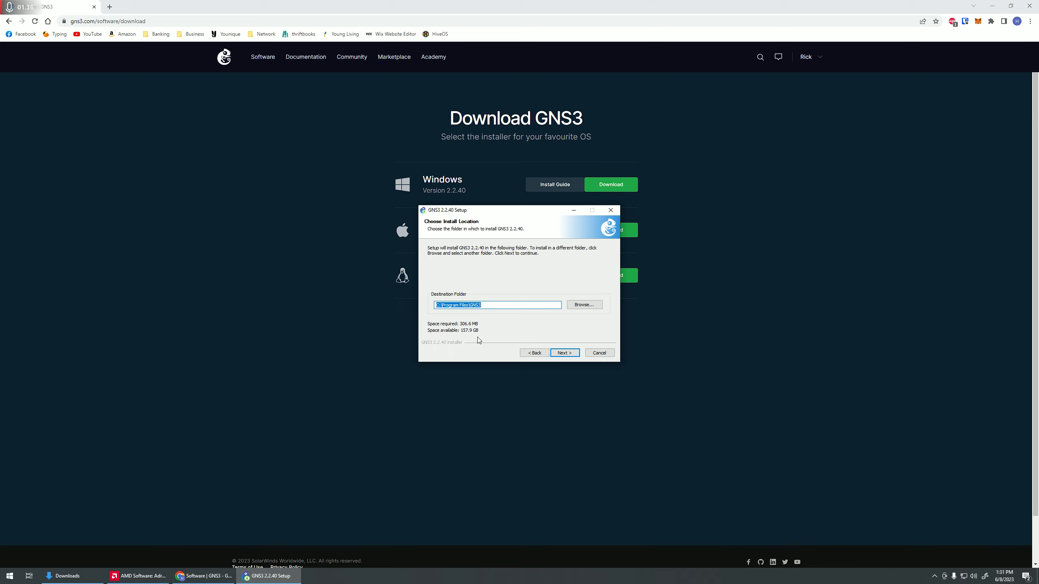
pyautogui.click(569, 353)
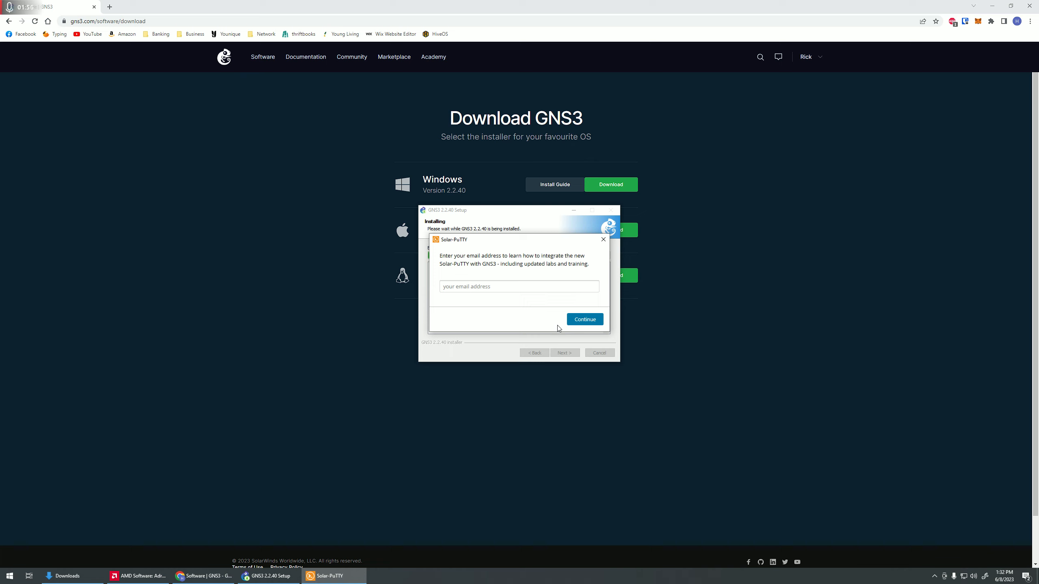
# - Finish the setup with Start GNS3 enabled, skipping the Solar-PuTTY email request and declining the Solarwinds Standard Toolset license
pyautogui.click(604, 239)
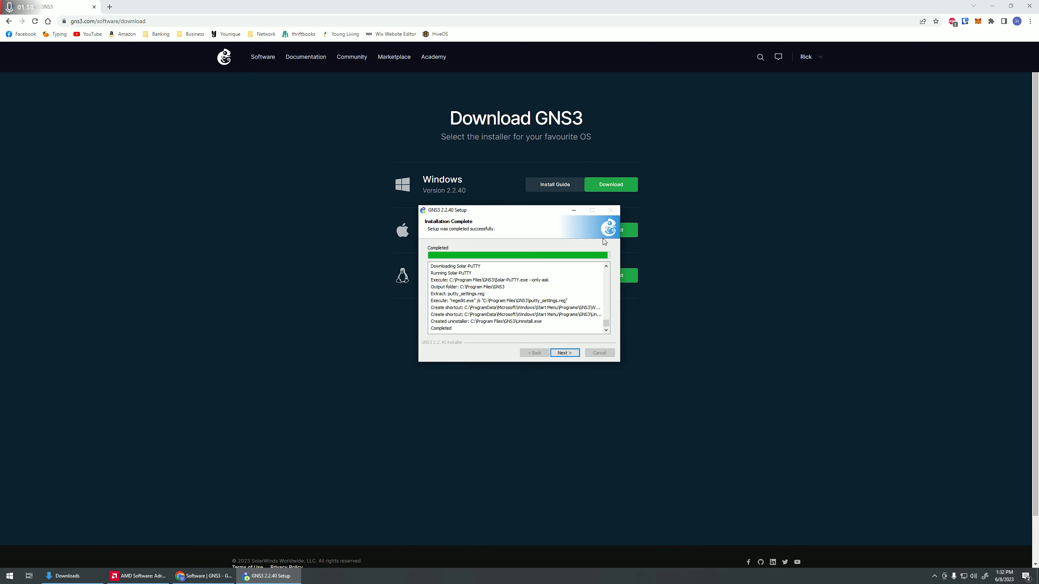
pyautogui.click(564, 352)
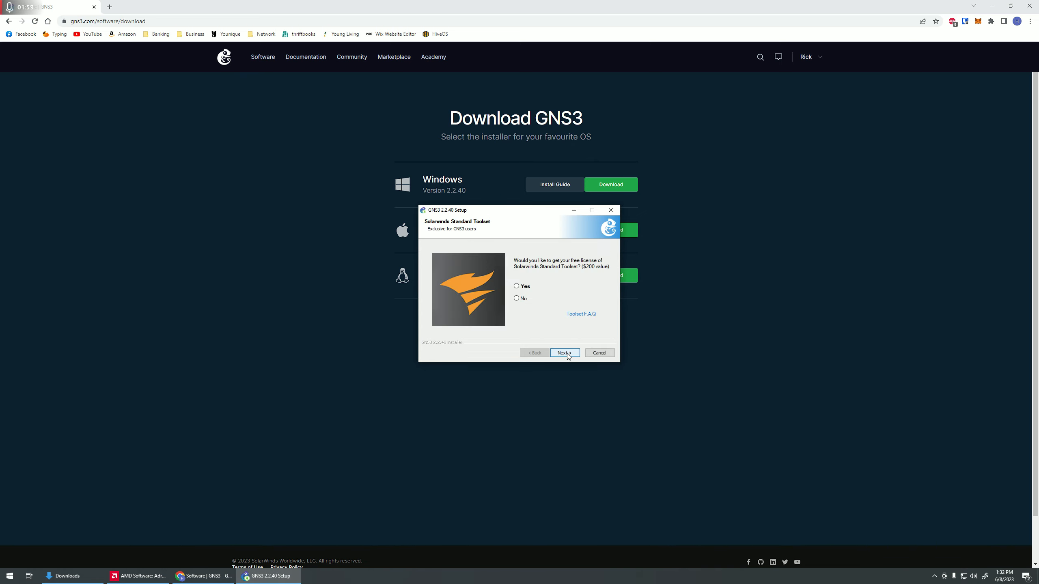
pyautogui.click(517, 299)
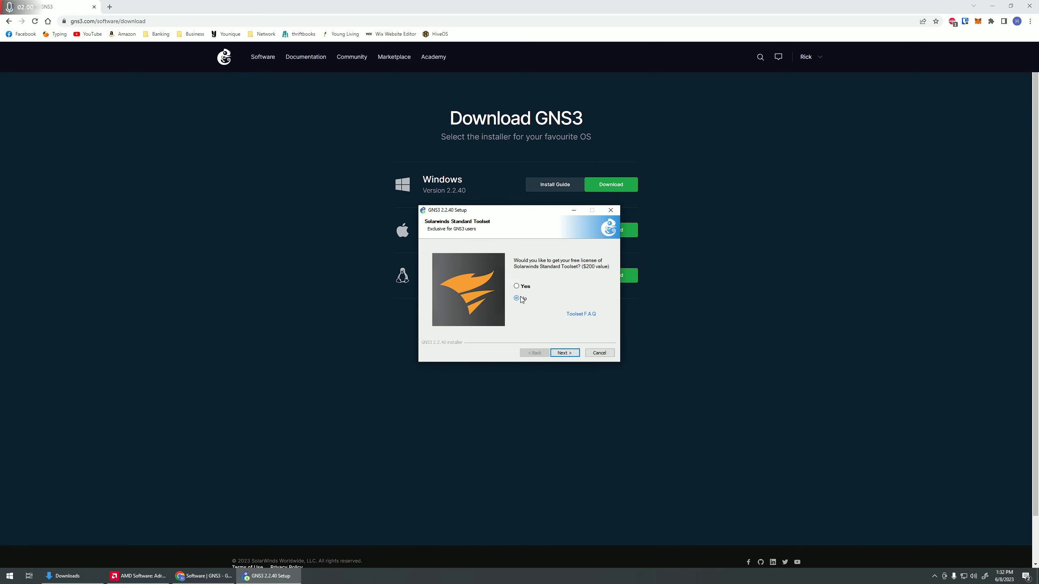
pyautogui.click(566, 353)
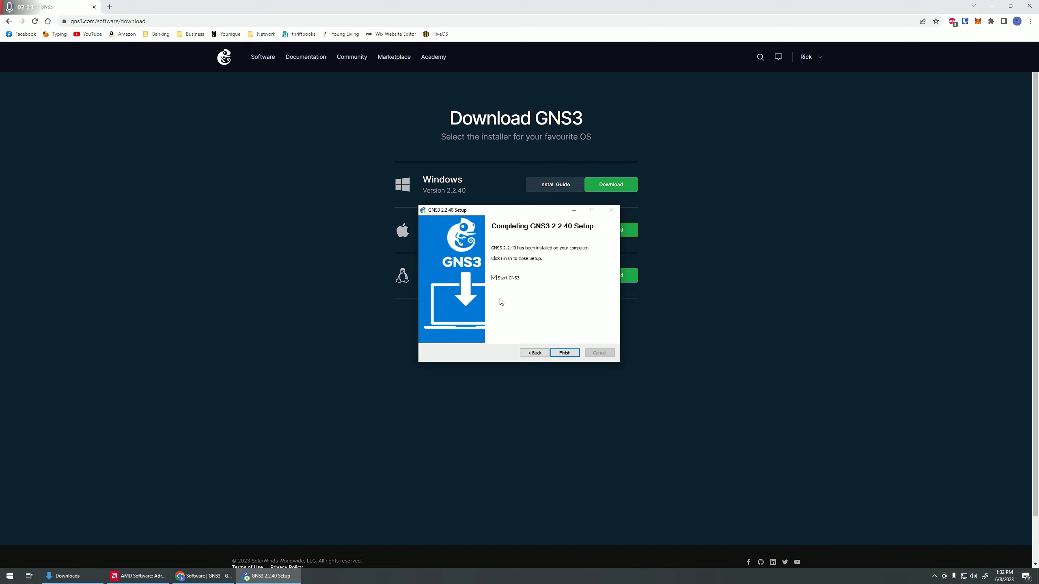
pyautogui.click(564, 352)
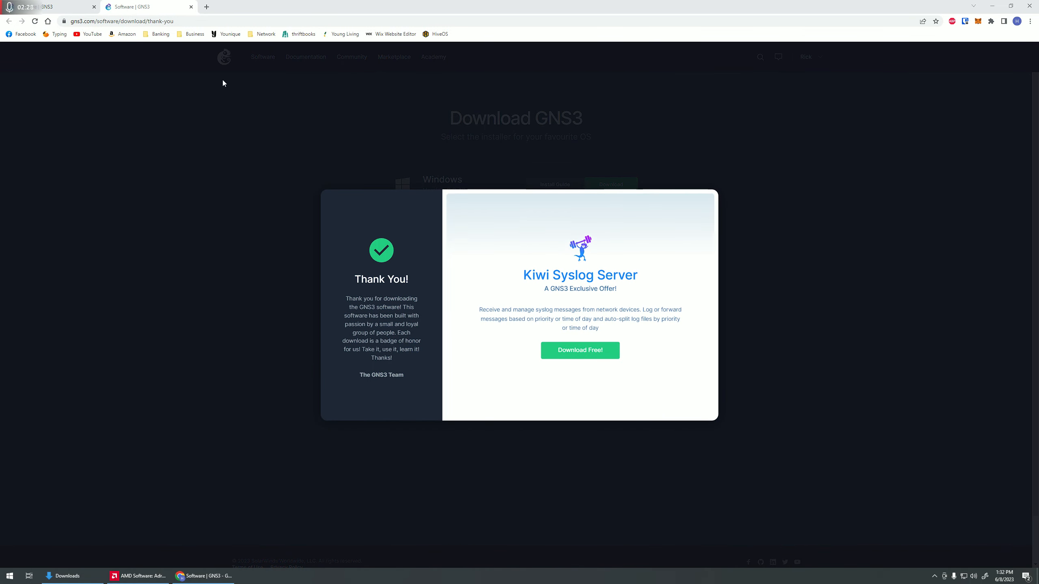
pyautogui.click(191, 7)
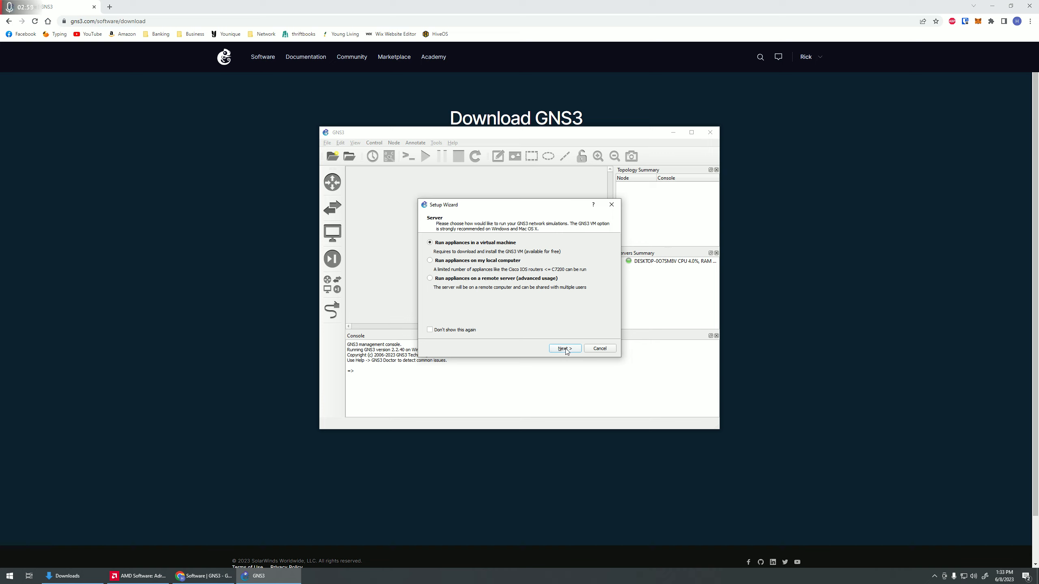
# - Complete the Setup Wizard to run appliances on the local computer, keeping server host binding localhost and port 3080 TCP
pyautogui.click(474, 261)
pyautogui.click(566, 348)
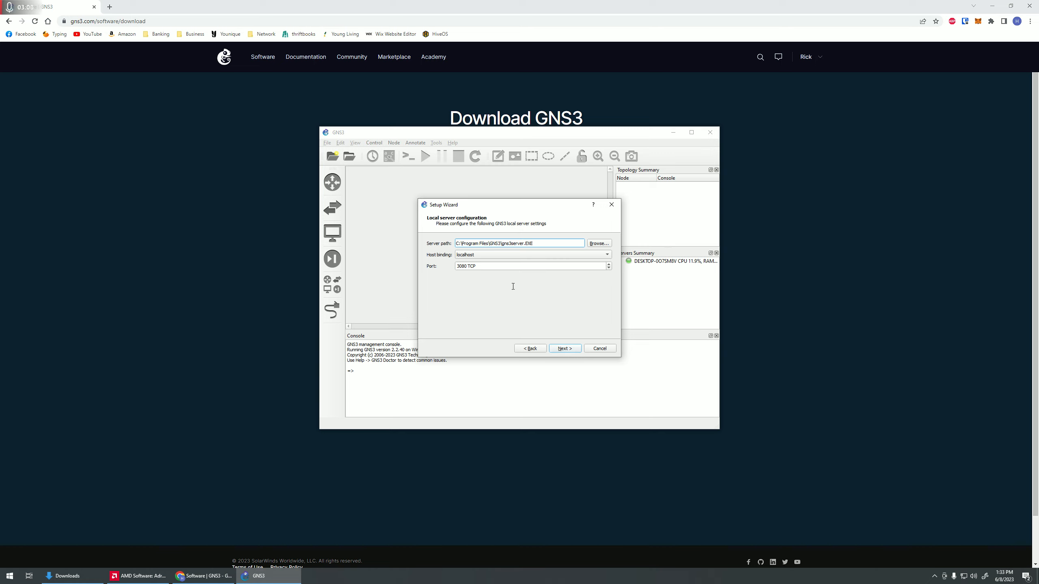
pyautogui.click(564, 349)
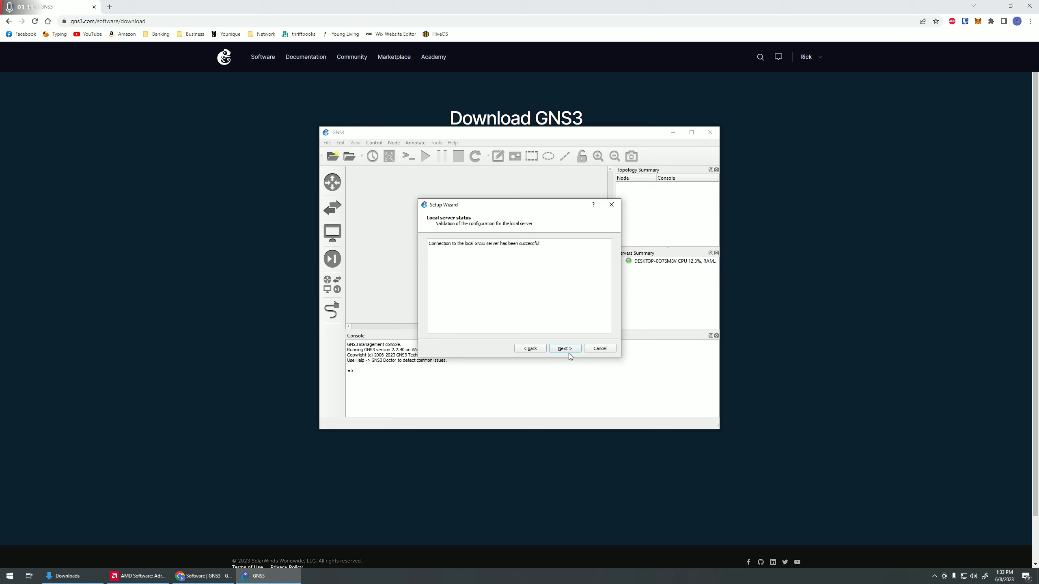
pyautogui.click(570, 350)
pyautogui.click(573, 349)
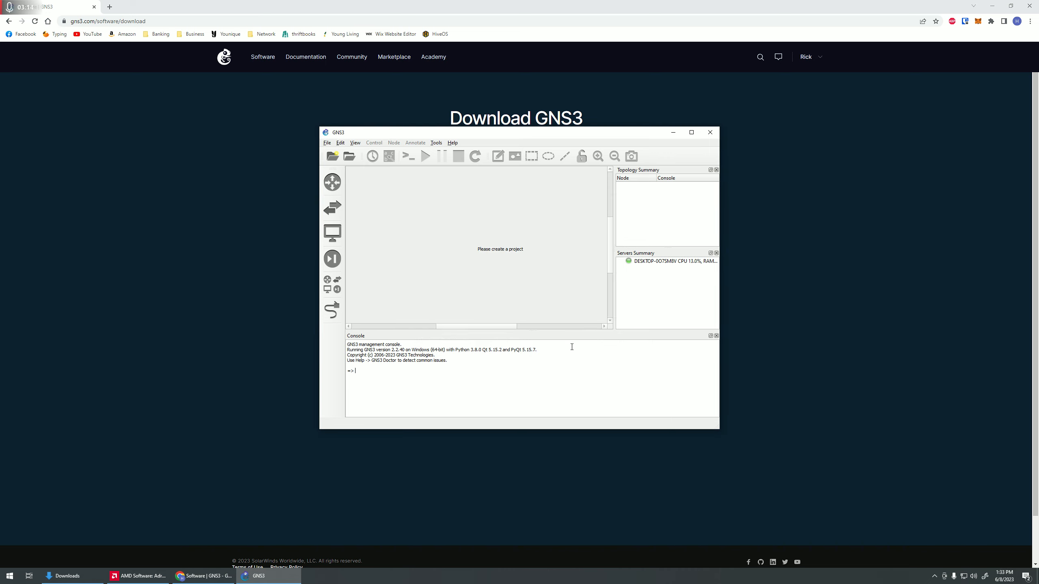
# - Enlarge and reposition the GNS3 window so the full server entry in Servers Summary is readable
pyautogui.moveTo(718, 427); pyautogui.dragTo(784, 470)
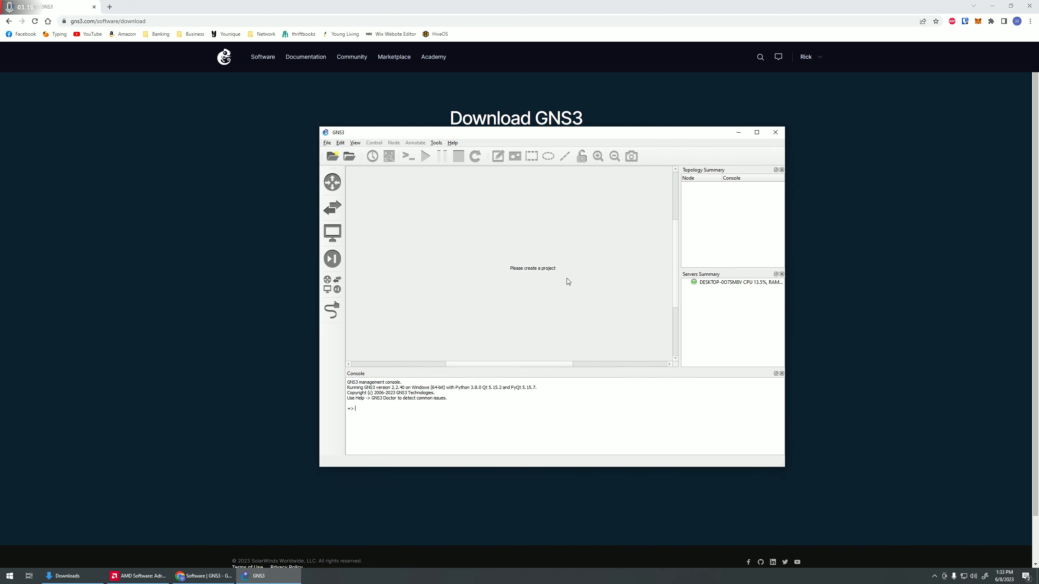
pyautogui.moveTo(553, 138); pyautogui.dragTo(476, 153)
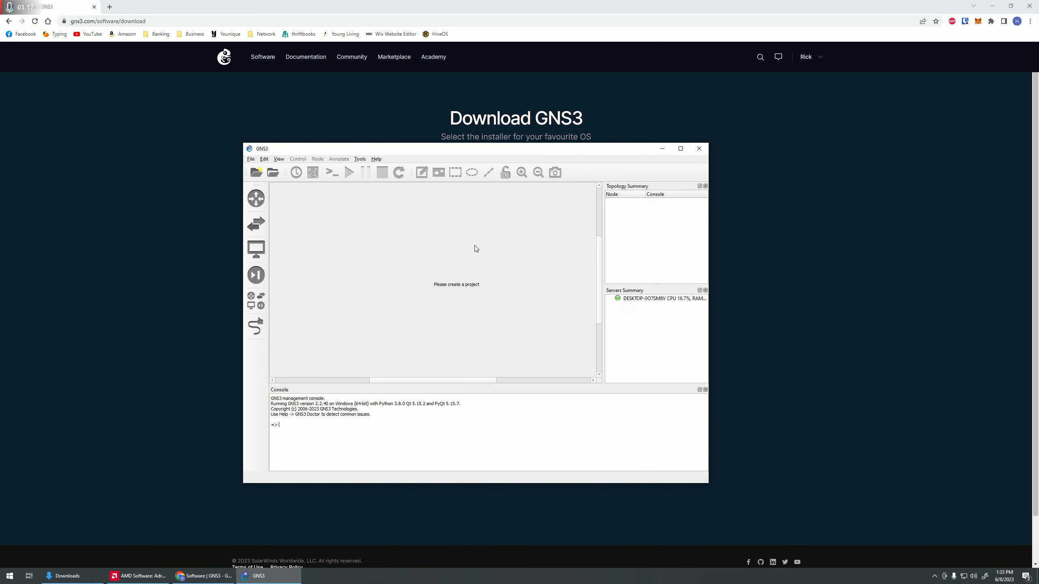
pyautogui.click(628, 301)
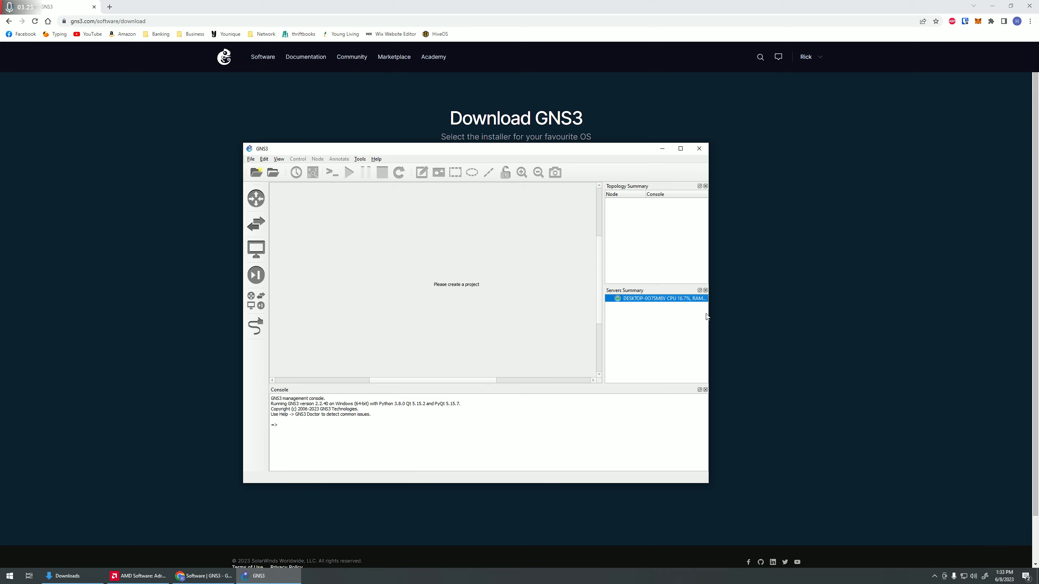
pyautogui.moveTo(708, 319); pyautogui.dragTo(765, 319)
pyautogui.moveTo(660, 321); pyautogui.dragTo(609, 320)
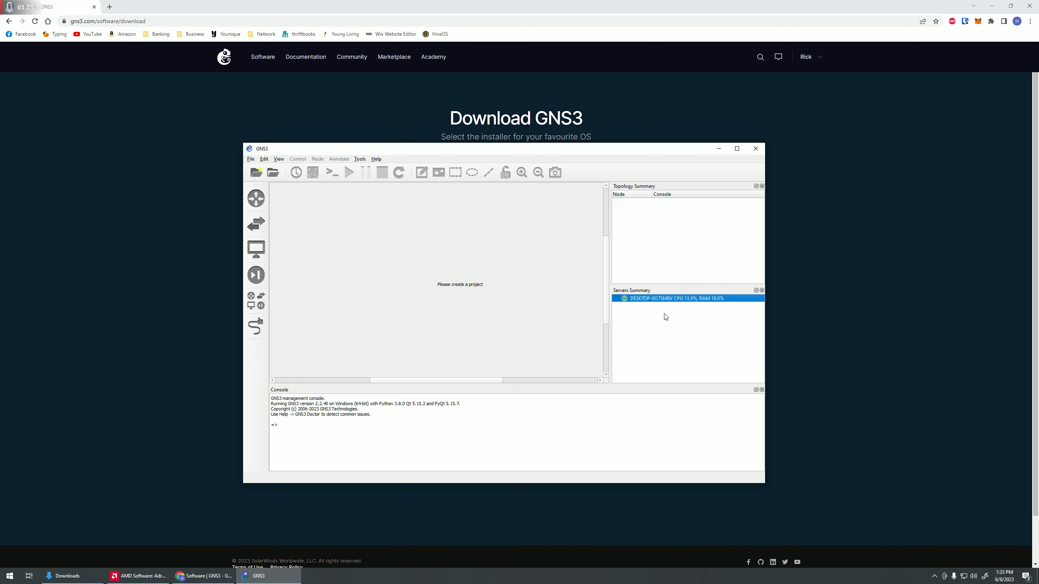
# - Review the GNS3 VM preferences and leave them without making changes
pyautogui.click(265, 160)
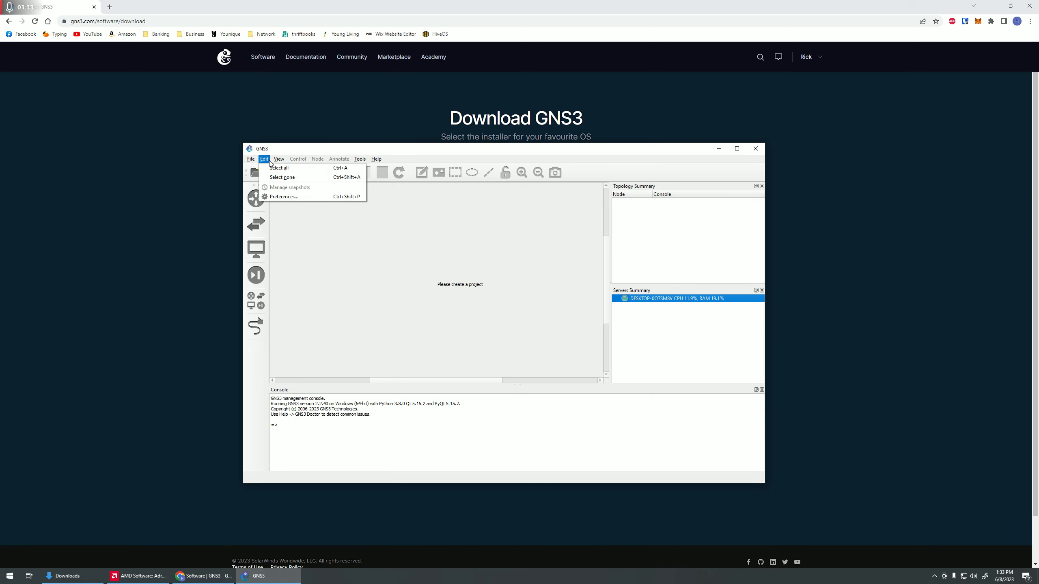
pyautogui.click(277, 196)
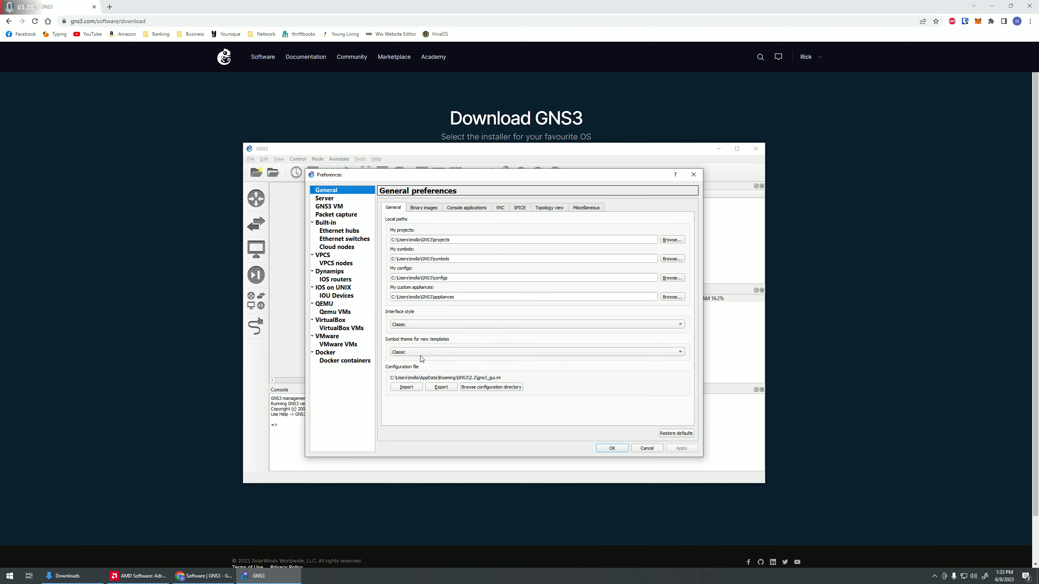
pyautogui.click(329, 209)
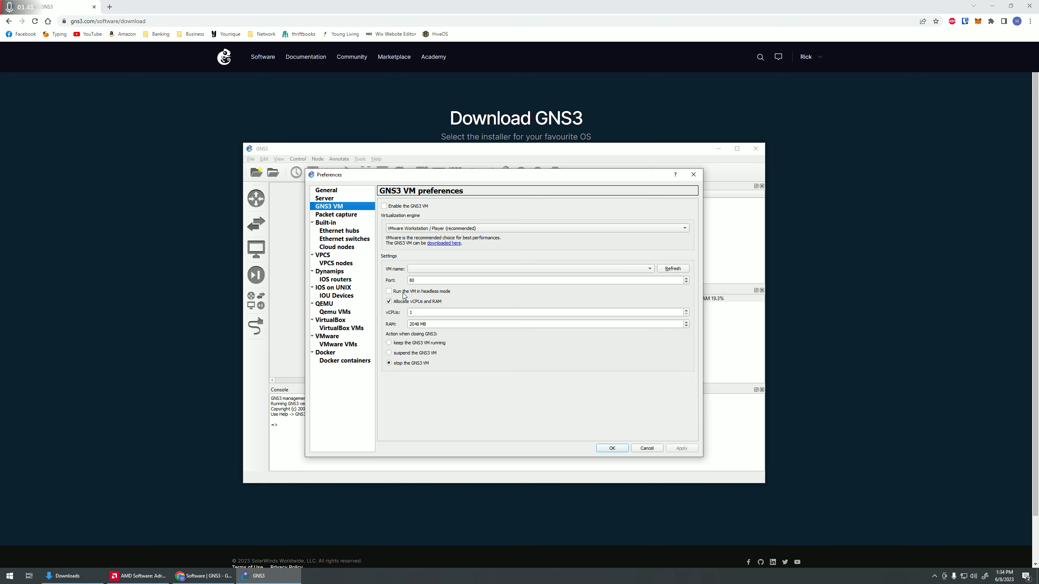
pyautogui.click(651, 448)
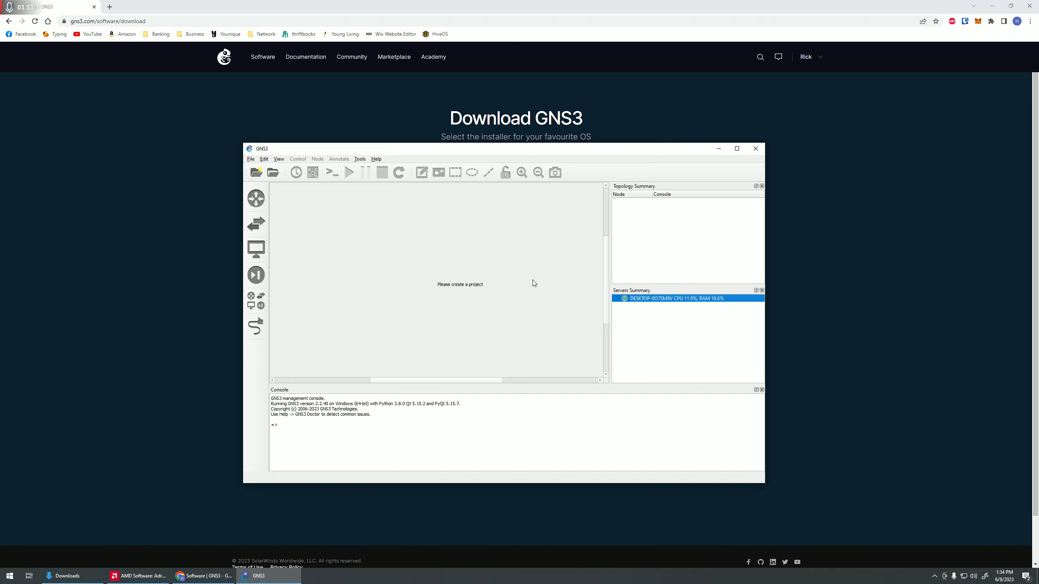
# - In the General preferences, set the Telnet console application command to the predefined Putty (normal standalone version)
pyautogui.click(265, 158)
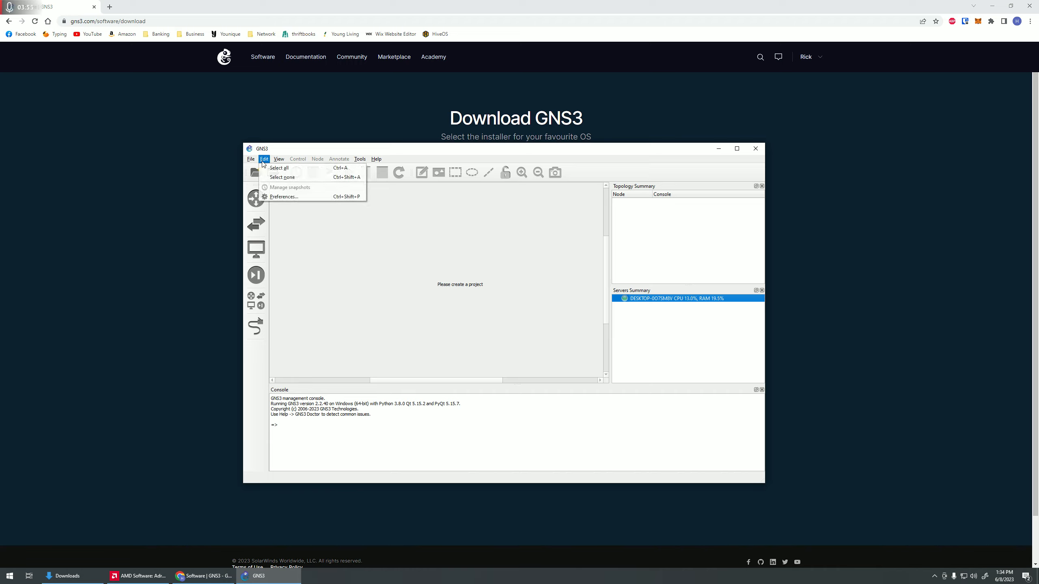
pyautogui.click(280, 195)
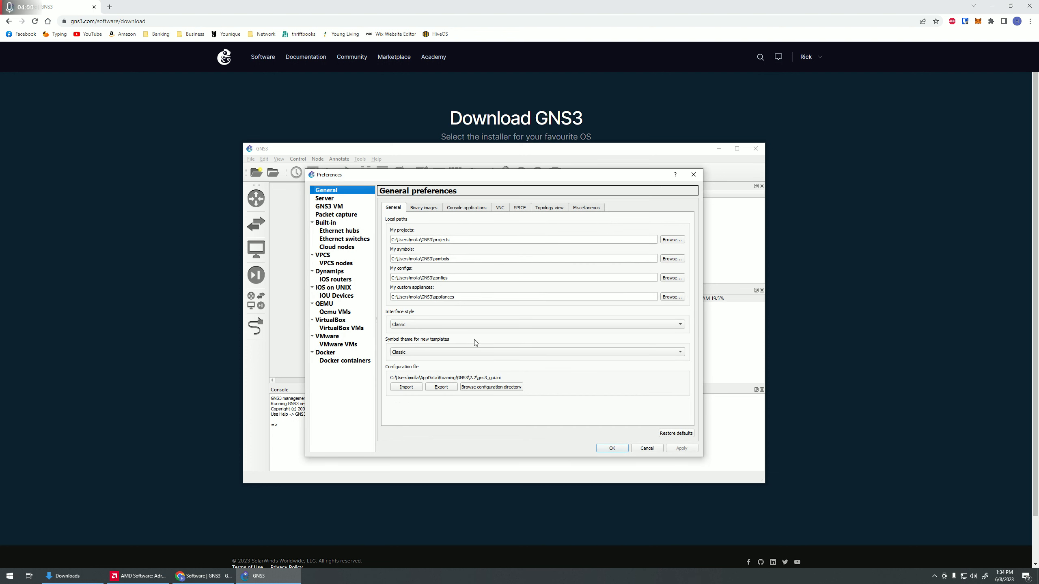
pyautogui.click(473, 210)
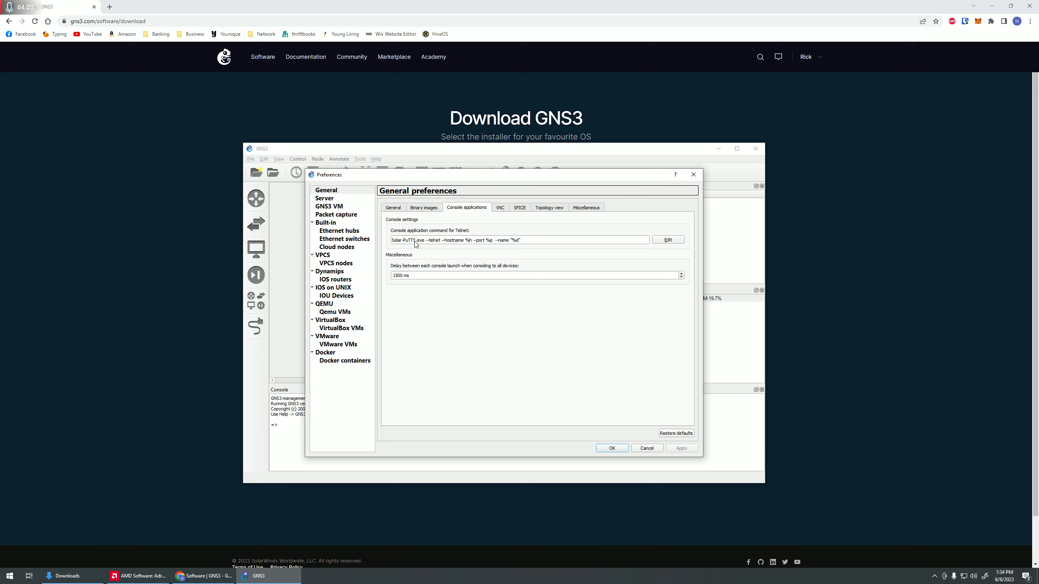
pyautogui.moveTo(407, 247)
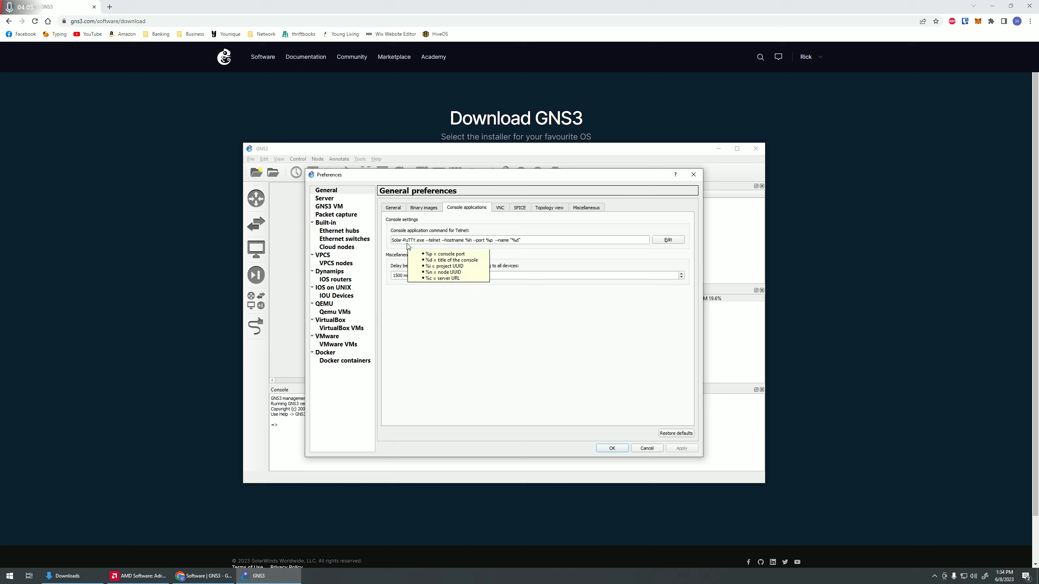
pyautogui.click(659, 240)
pyautogui.click(434, 250)
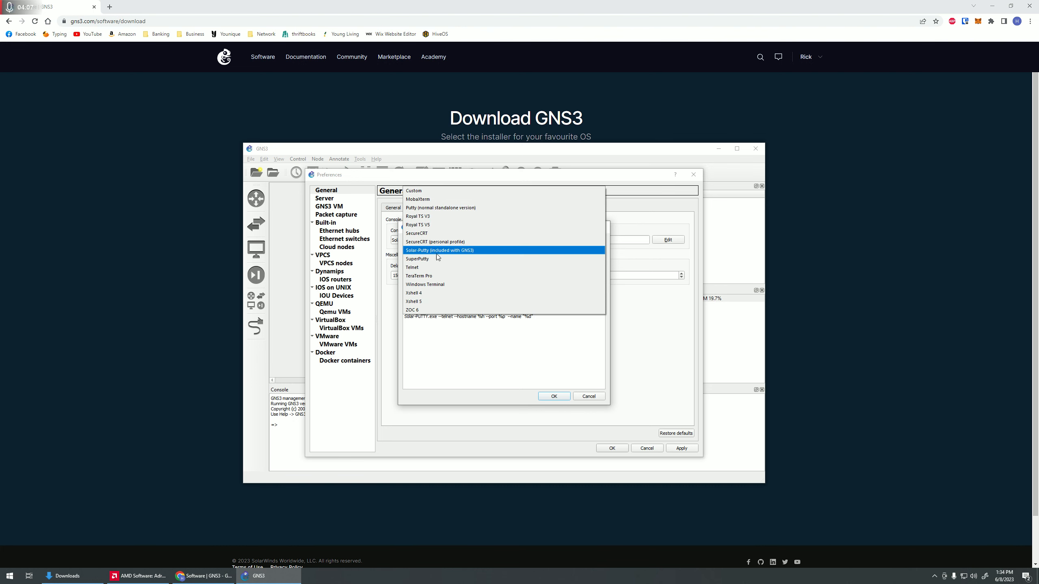
pyautogui.click(457, 208)
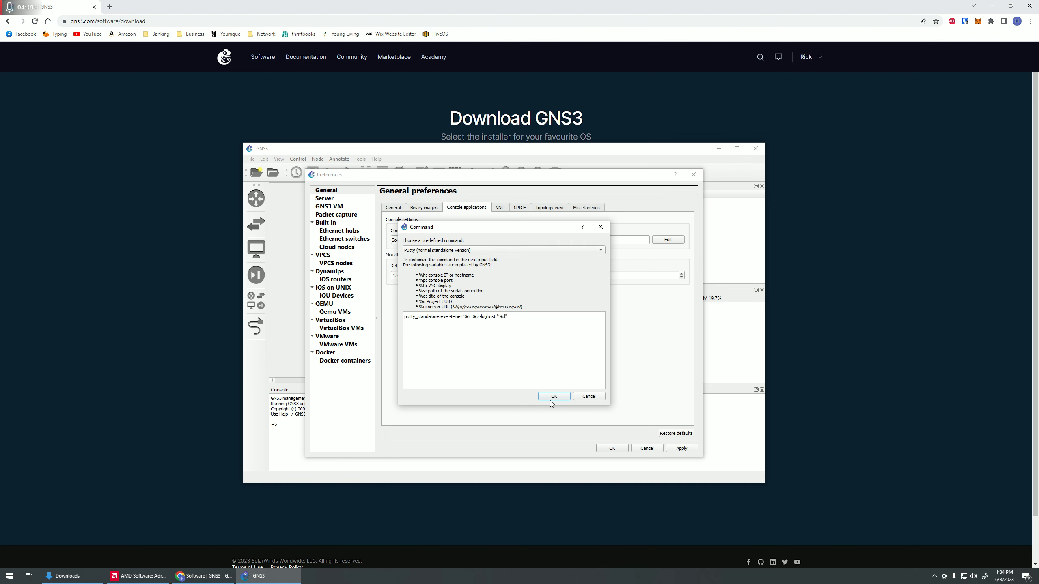
pyautogui.click(600, 251)
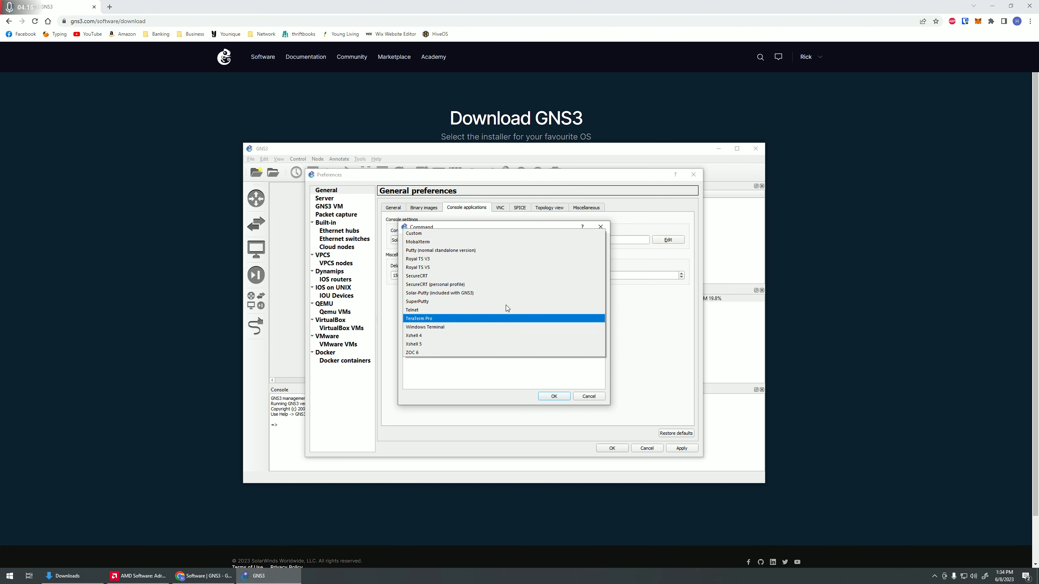
pyautogui.click(467, 250)
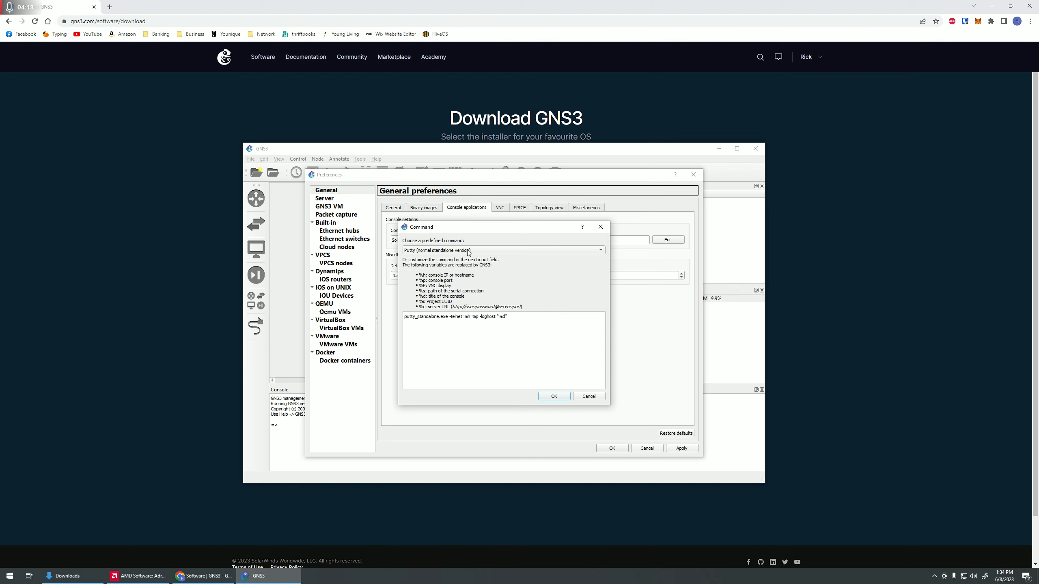
pyautogui.click(555, 397)
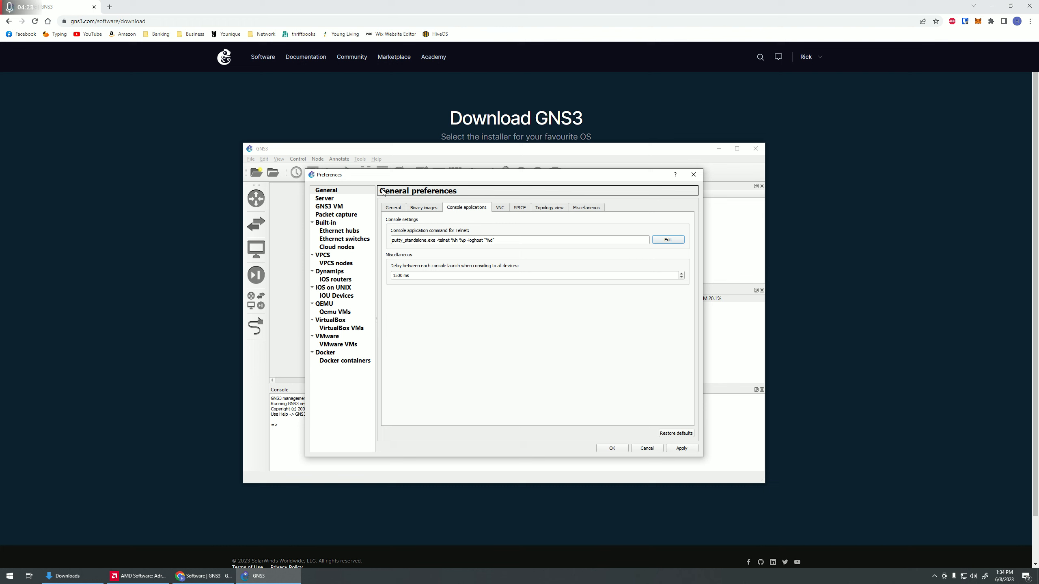
# - Review the GNS3 VM preferences, then save the pending General preferences instead of discarding them and dismiss the warning notifications
pyautogui.click(333, 206)
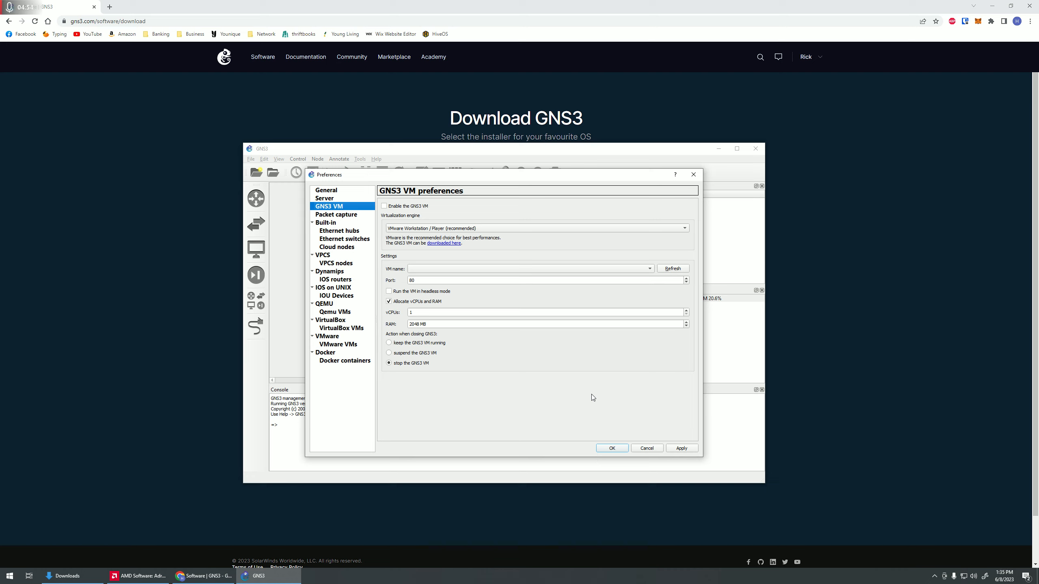
pyautogui.click(647, 448)
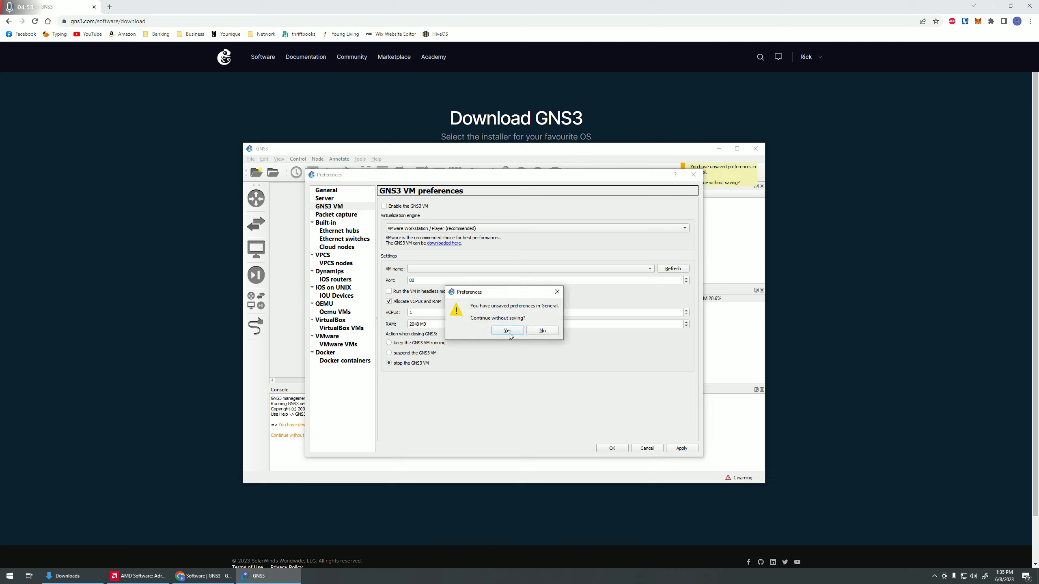
pyautogui.click(542, 333)
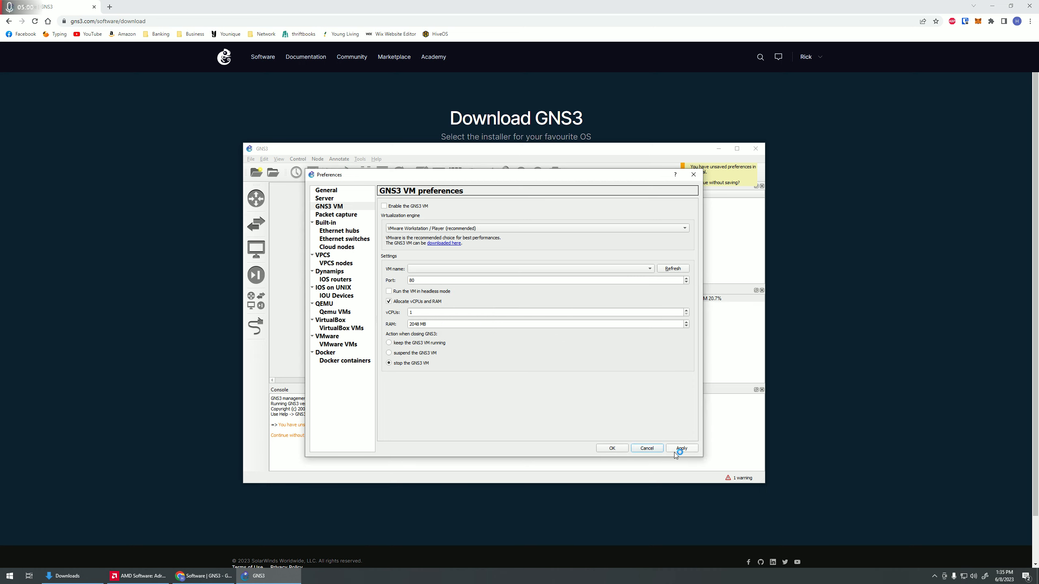
pyautogui.click(645, 448)
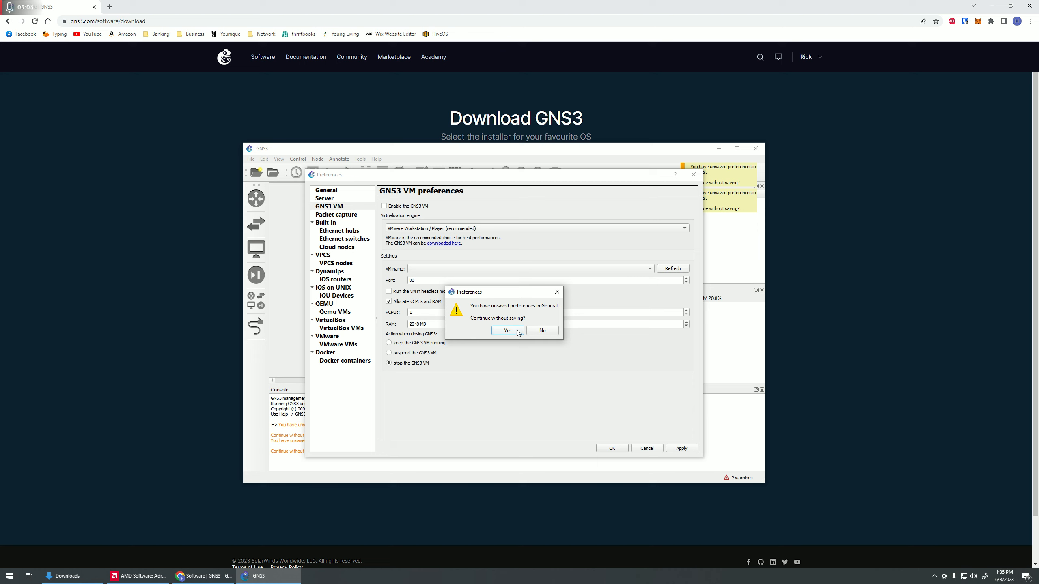
pyautogui.click(543, 331)
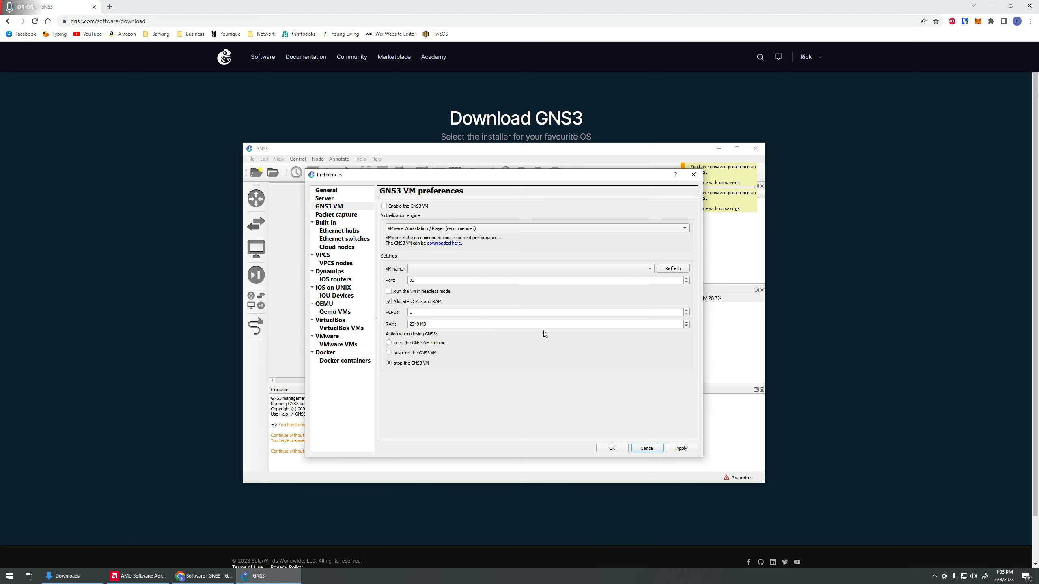
pyautogui.click(611, 448)
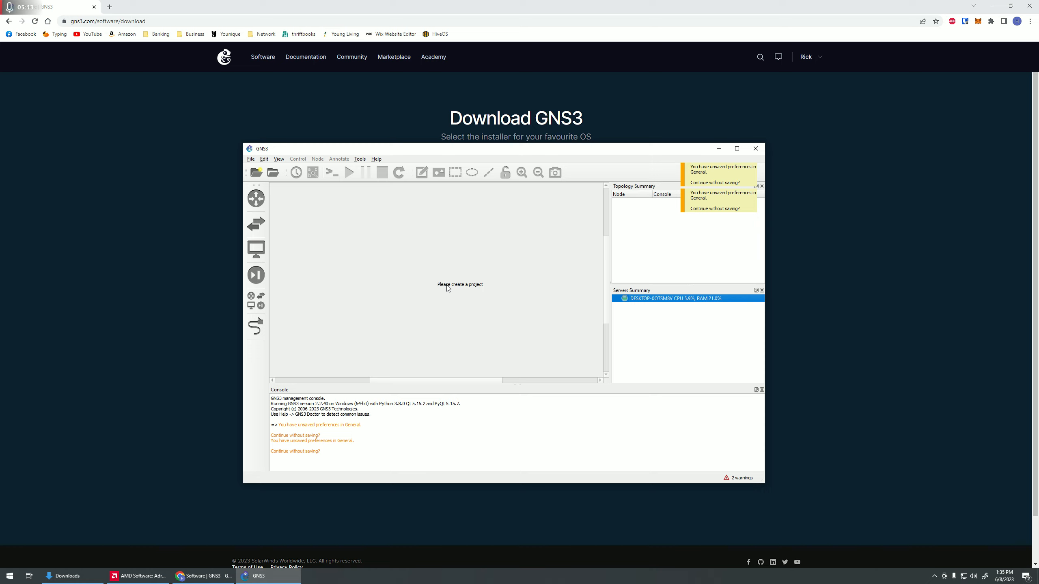
pyautogui.click(694, 207)
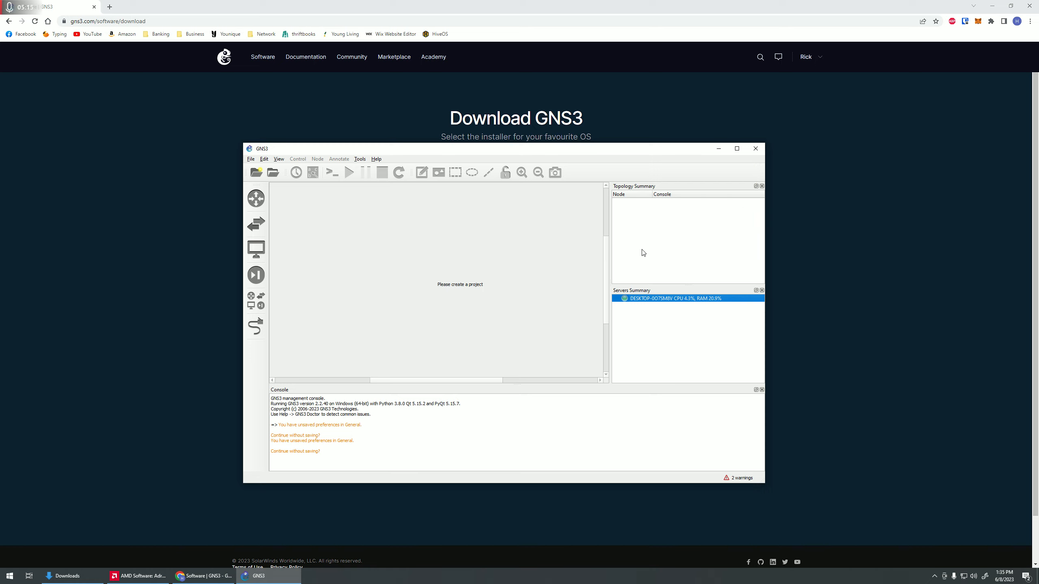